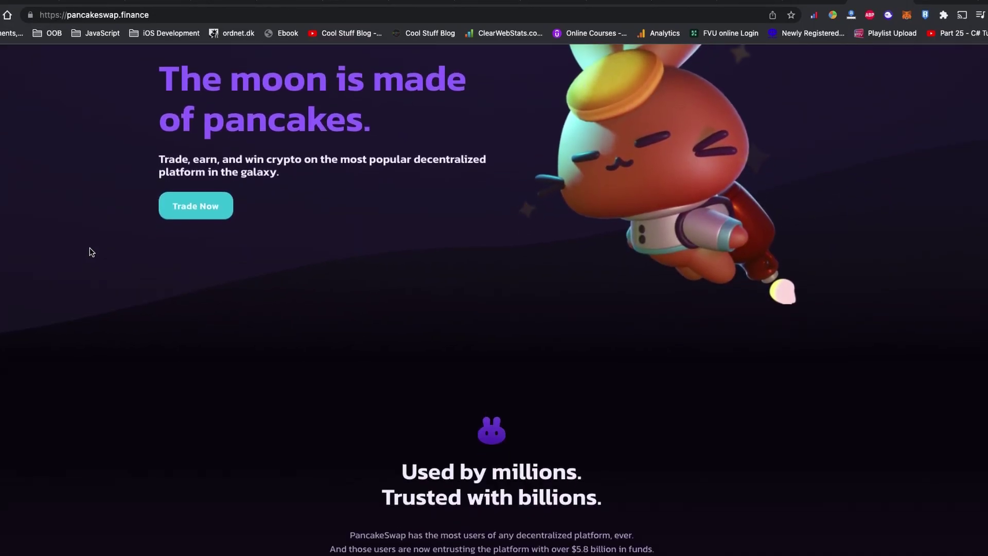
{"action": "scroll", "coordinate": [92, 252], "scroll_direction": "down", "scroll_amount": 15}
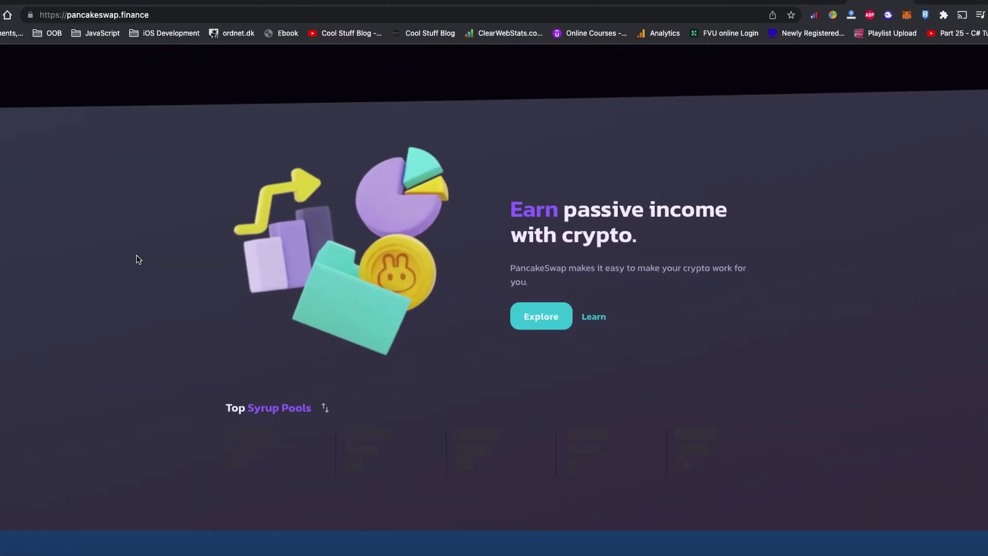
Rewind the staking tutorial video to 0:53
{"action": "scroll", "coordinate": [137, 255], "scroll_direction": "up", "scroll_amount": 18}
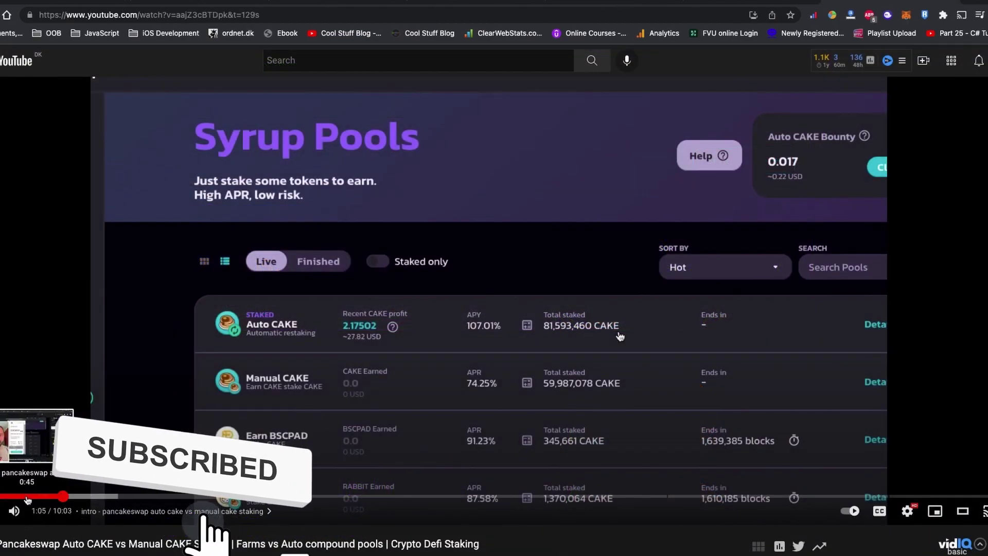
{"action": "left_click", "coordinate": [43, 496]}
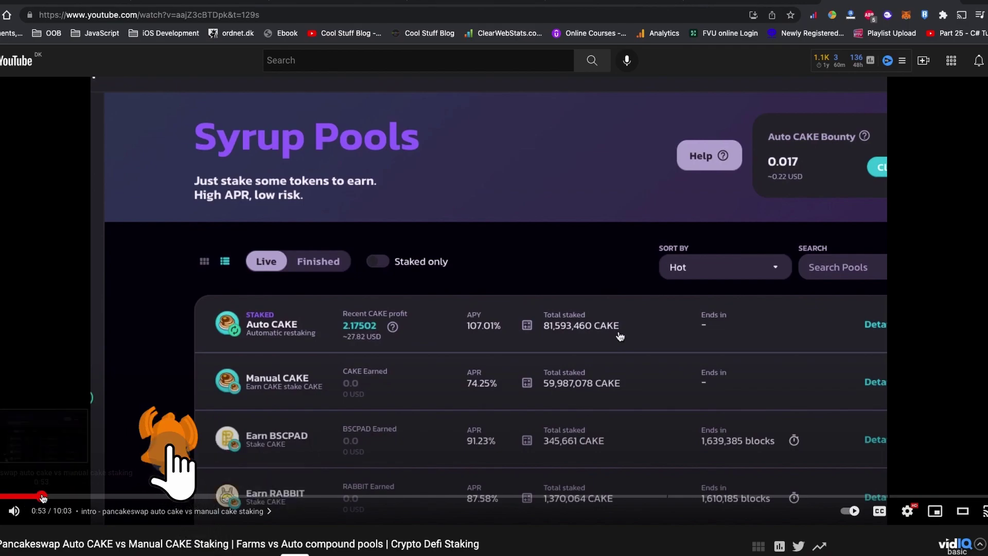
Go to the video creator's channel and scroll through its uploaded videos
{"action": "scroll", "coordinate": [457, 428], "scroll_direction": "down", "scroll_amount": 2}
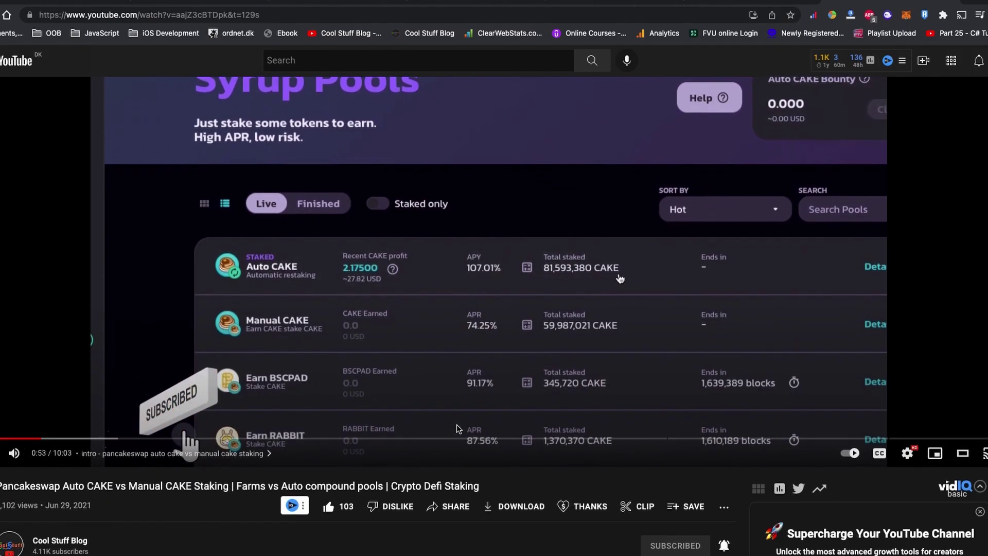
{"action": "scroll", "coordinate": [457, 428], "scroll_direction": "down", "scroll_amount": 11}
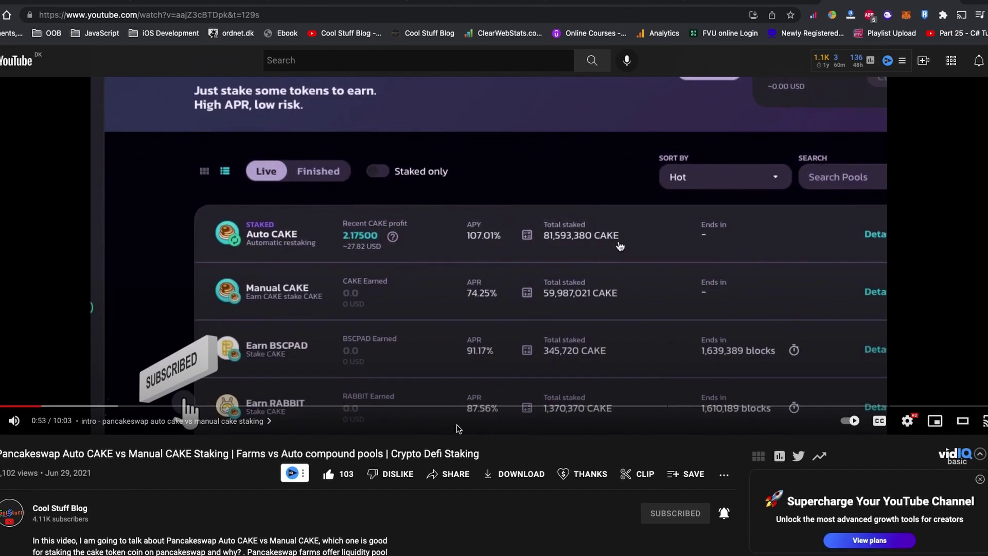
{"action": "scroll", "coordinate": [456, 429], "scroll_direction": "up", "scroll_amount": 2}
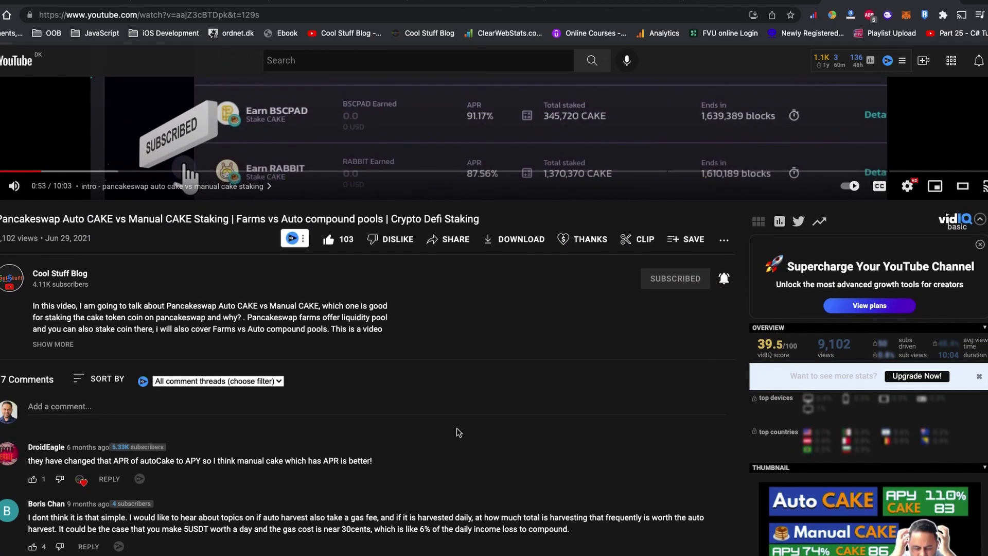
{"action": "scroll", "coordinate": [456, 427], "scroll_direction": "up", "scroll_amount": 11}
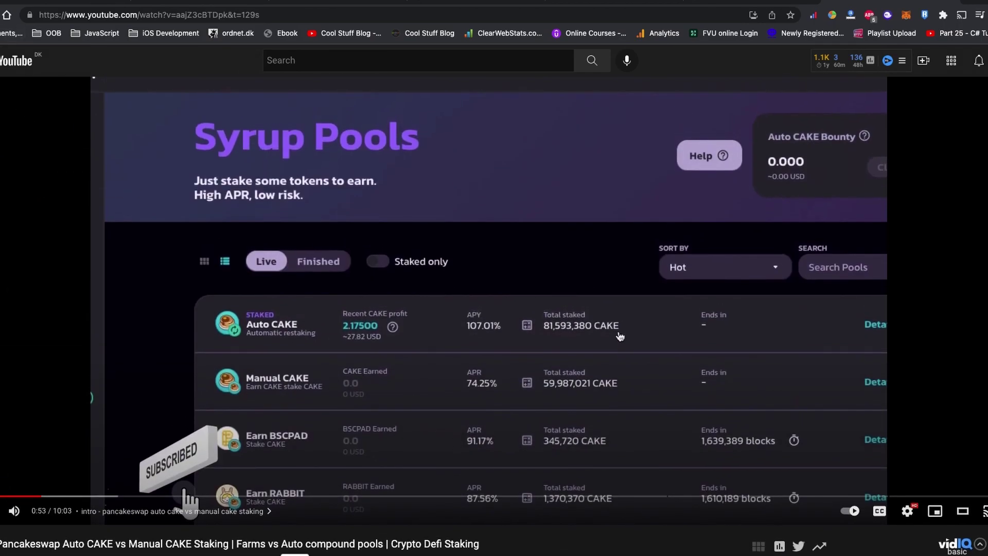
{"action": "scroll", "coordinate": [101, 346], "scroll_direction": "down", "scroll_amount": 6}
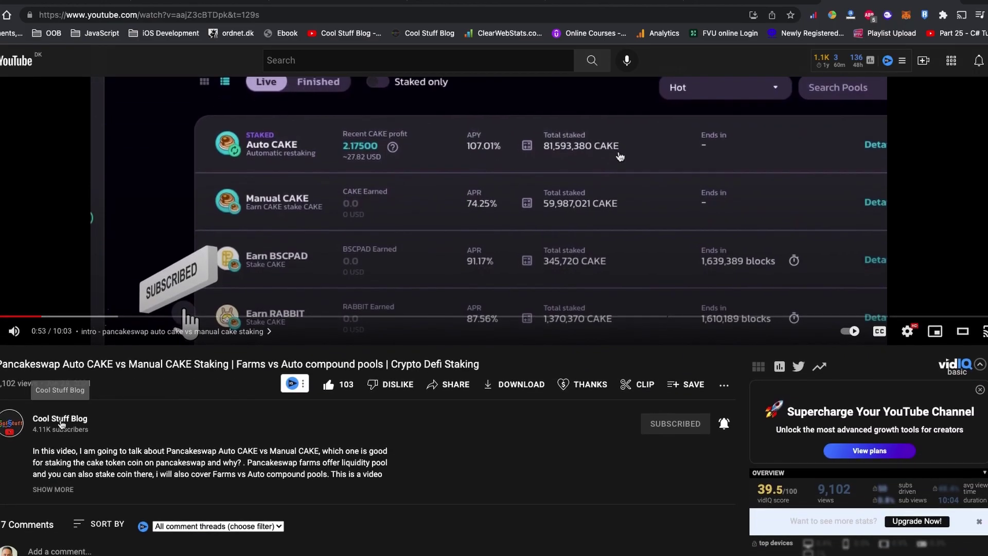
{"action": "left_click", "coordinate": [61, 418]}
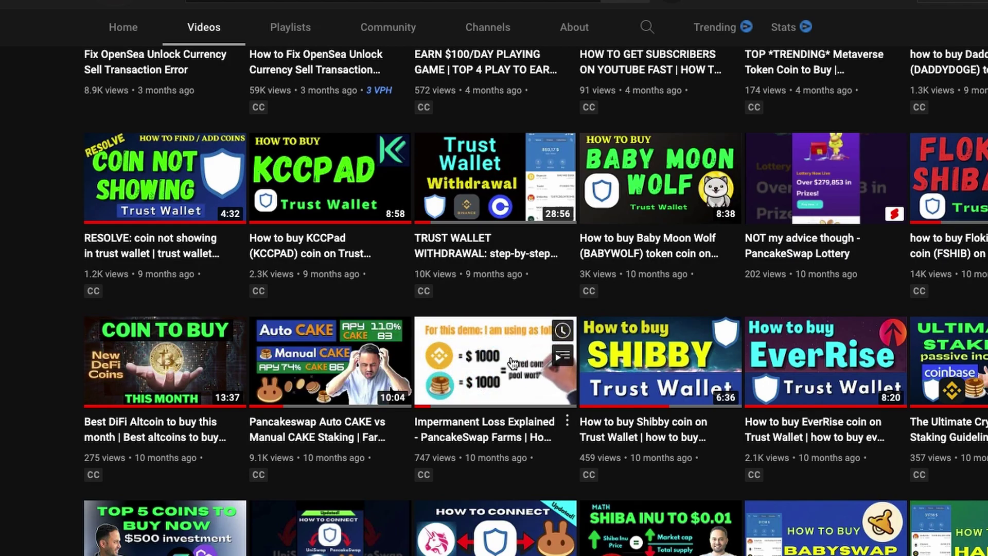
{"action": "scroll", "coordinate": [442, 420], "scroll_direction": "down", "scroll_amount": 2}
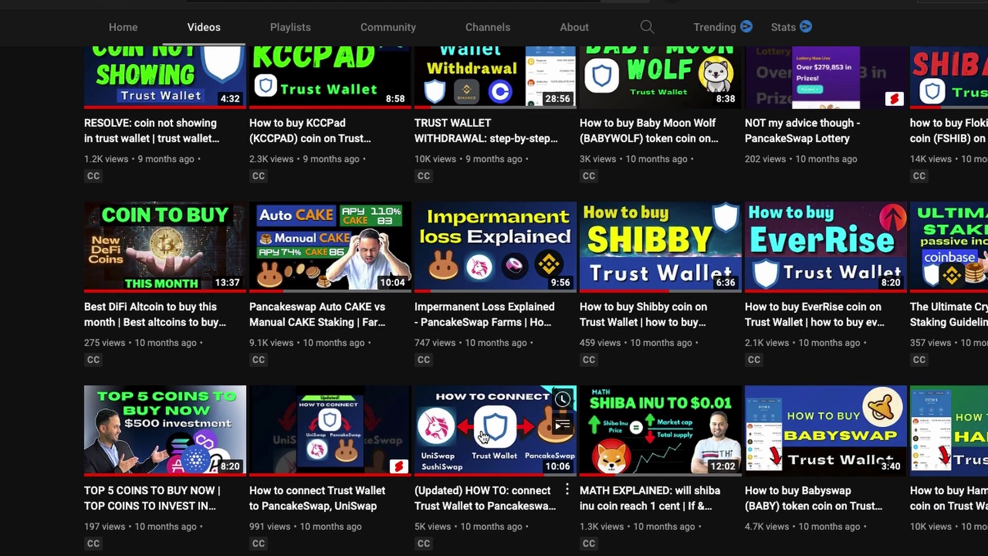
{"action": "scroll", "coordinate": [483, 437], "scroll_direction": "down", "scroll_amount": 3}
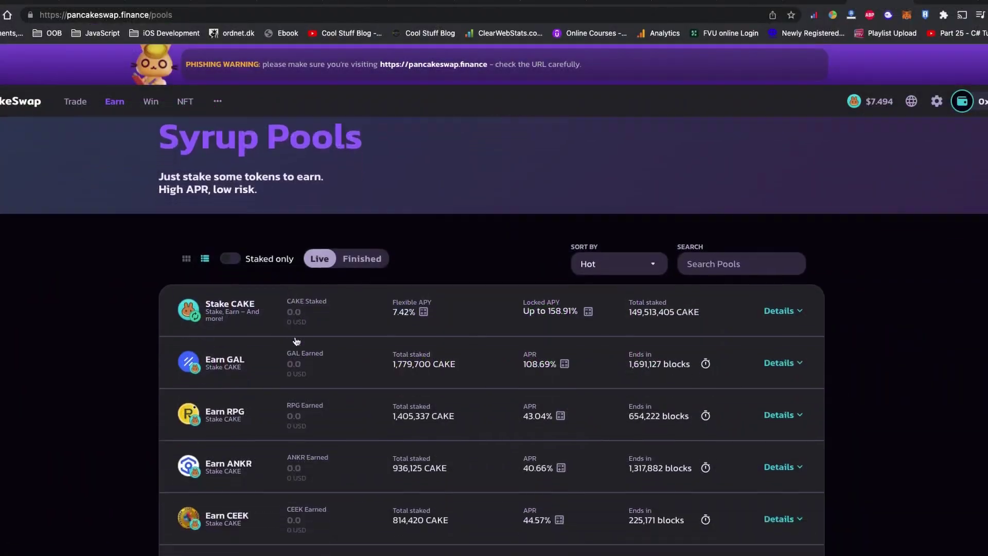
{"action": "scroll", "coordinate": [296, 341], "scroll_direction": "down", "scroll_amount": 5}
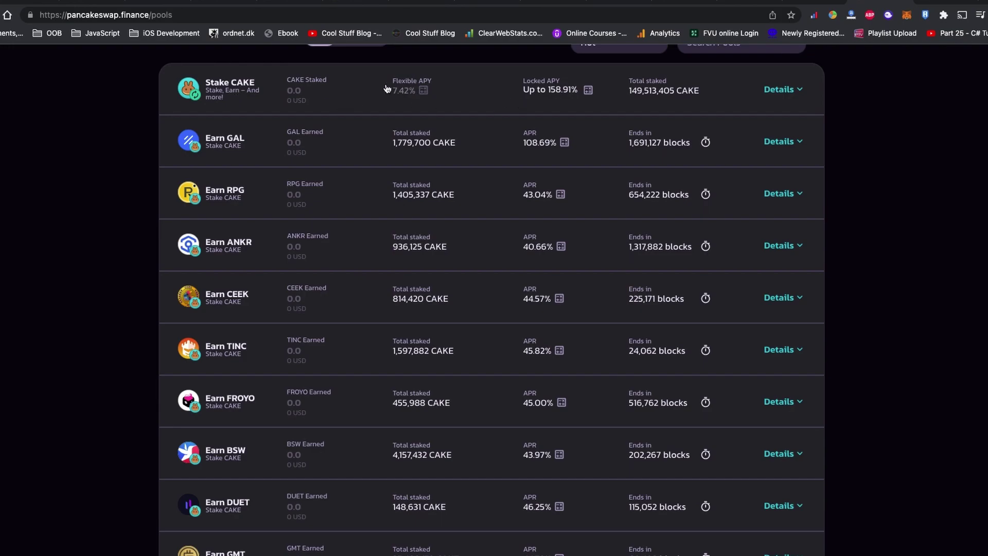
{"action": "scroll", "coordinate": [427, 157], "scroll_direction": "up", "scroll_amount": 4}
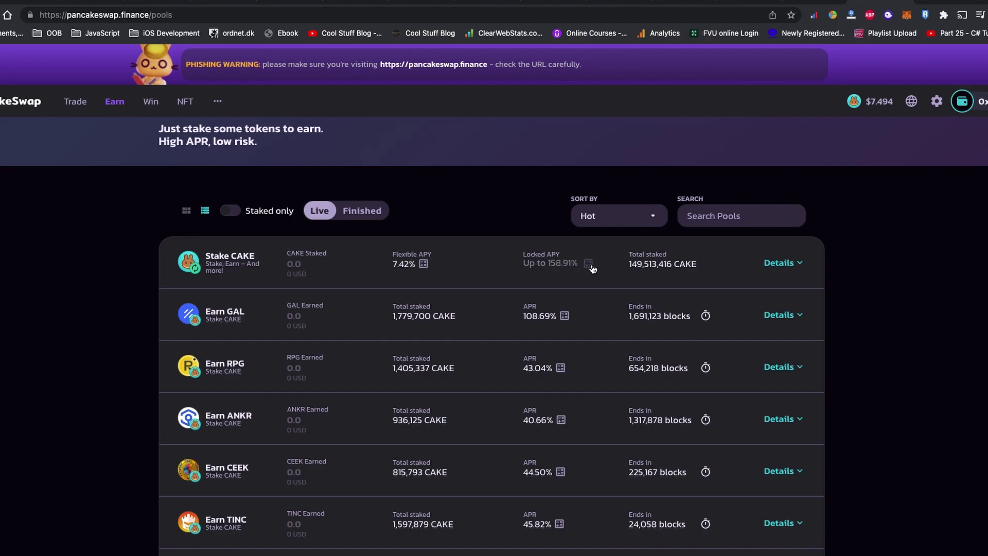
{"action": "left_click", "coordinate": [778, 264]}
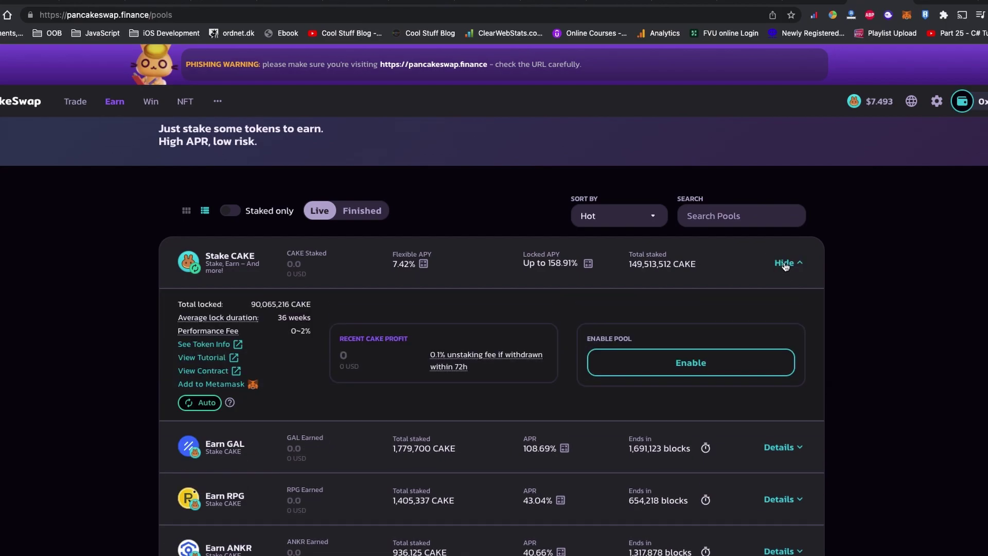
{"action": "left_click", "coordinate": [781, 264]}
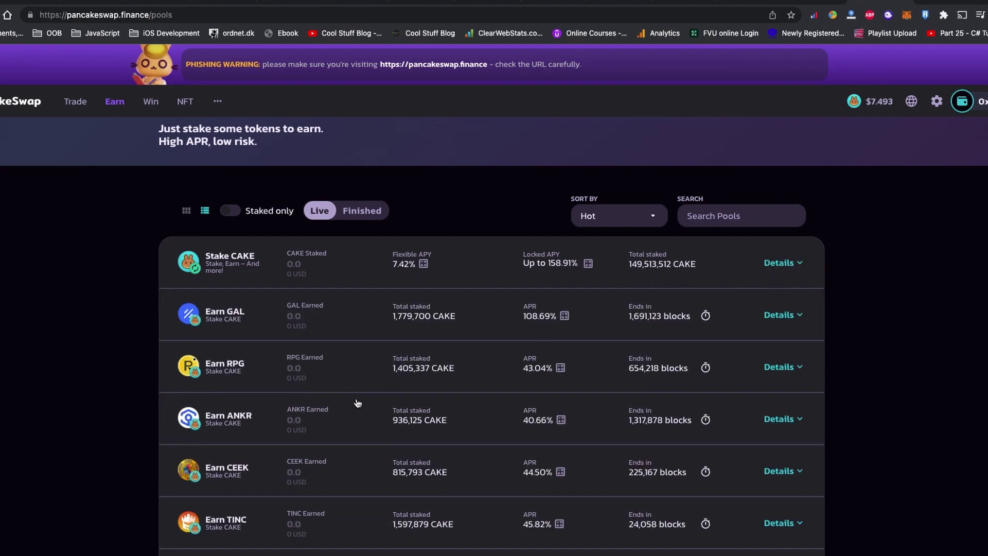
{"action": "scroll", "coordinate": [357, 403], "scroll_direction": "down", "scroll_amount": 5}
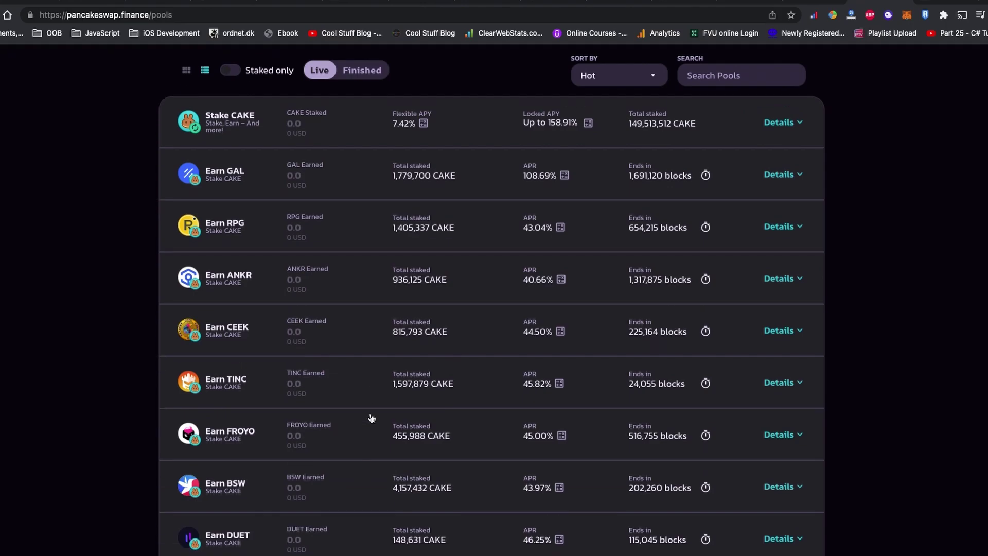
{"action": "scroll", "coordinate": [371, 422], "scroll_direction": "down", "scroll_amount": 5}
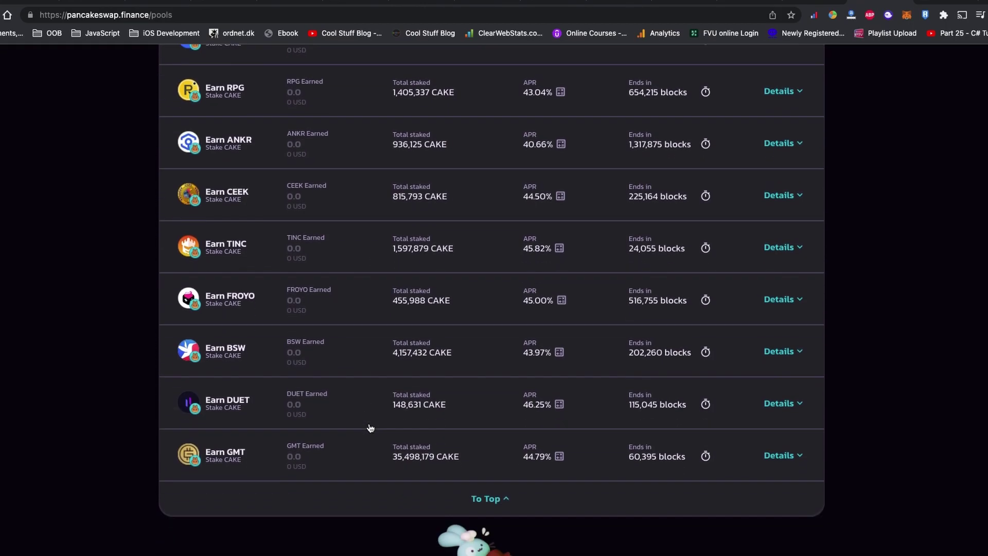
{"action": "scroll", "coordinate": [370, 428], "scroll_direction": "up", "scroll_amount": 13}
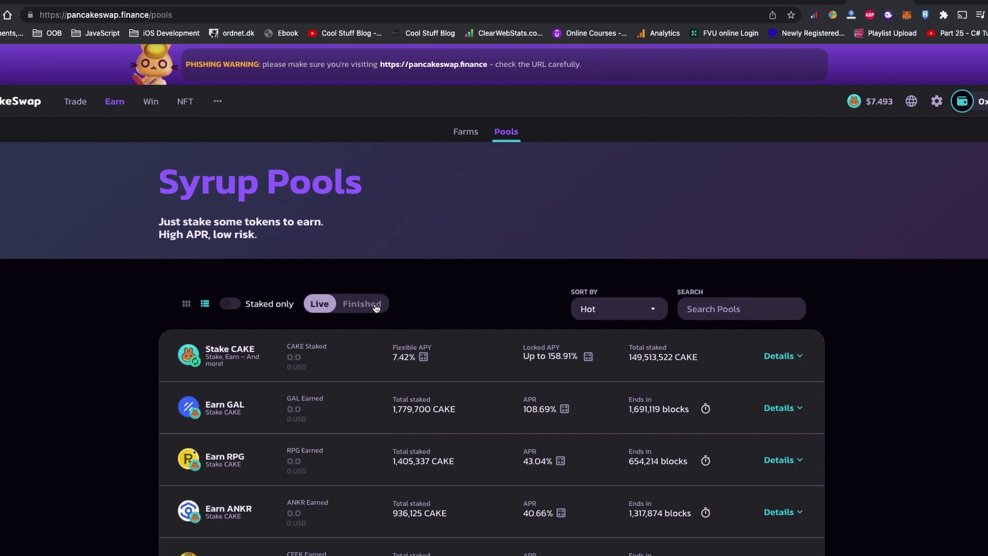
{"action": "mouse_move", "coordinate": [978, 101]}
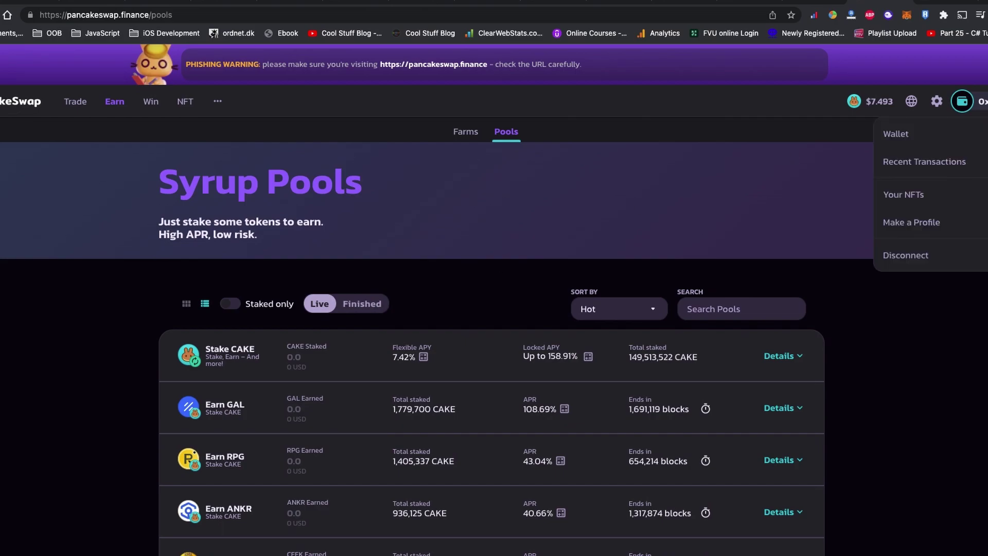
Show finished Syrup Pools and follow the v1 CAKE 'Go to migration page.' link
{"action": "left_click", "coordinate": [370, 308]}
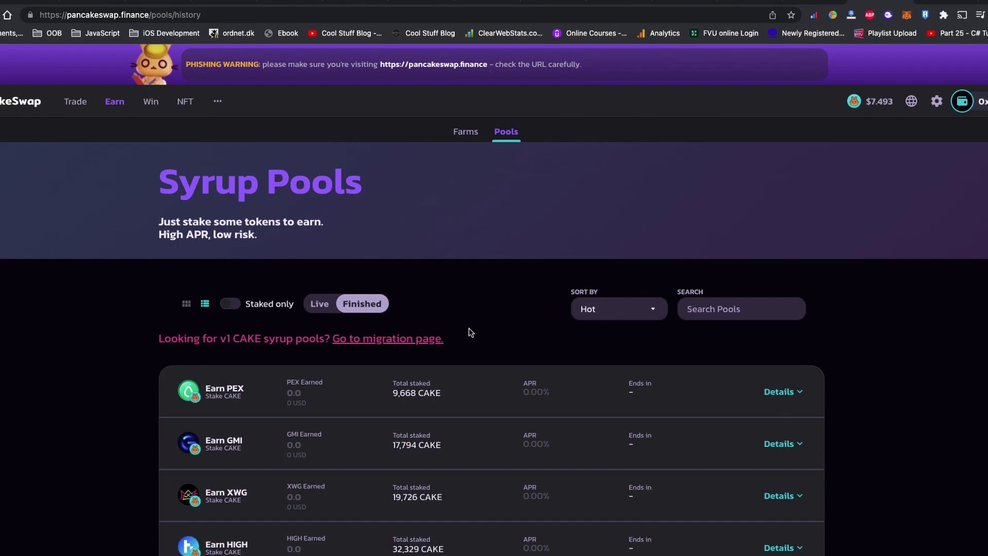
{"action": "scroll", "coordinate": [494, 360], "scroll_direction": "down", "scroll_amount": 2}
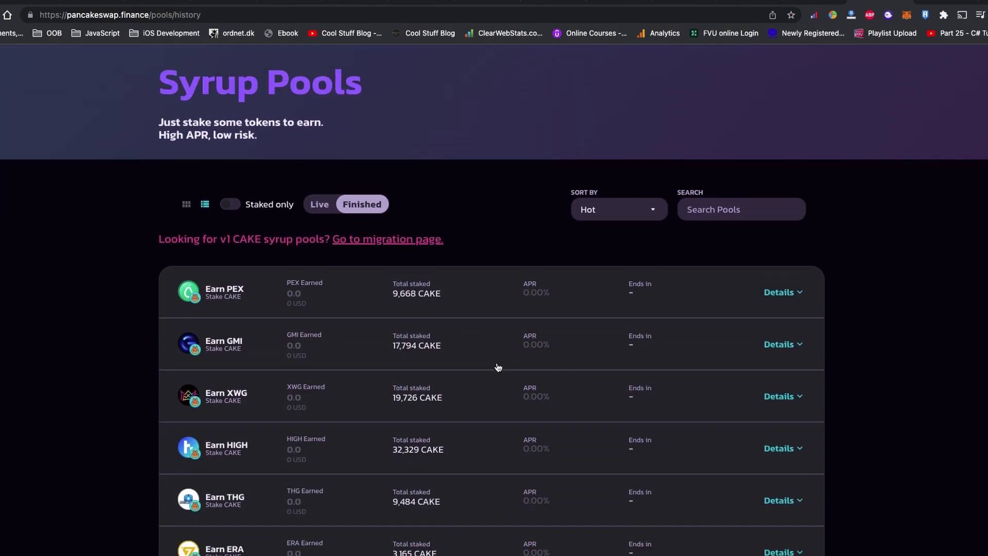
{"action": "left_click_drag", "start_coordinate": [178, 240], "coordinate": [286, 243]}
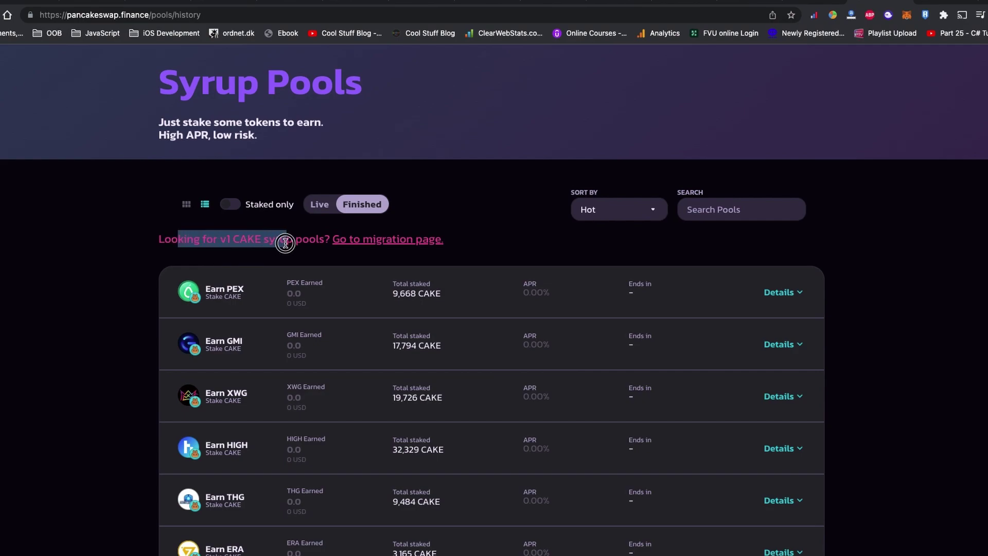
{"action": "left_click", "coordinate": [463, 241]}
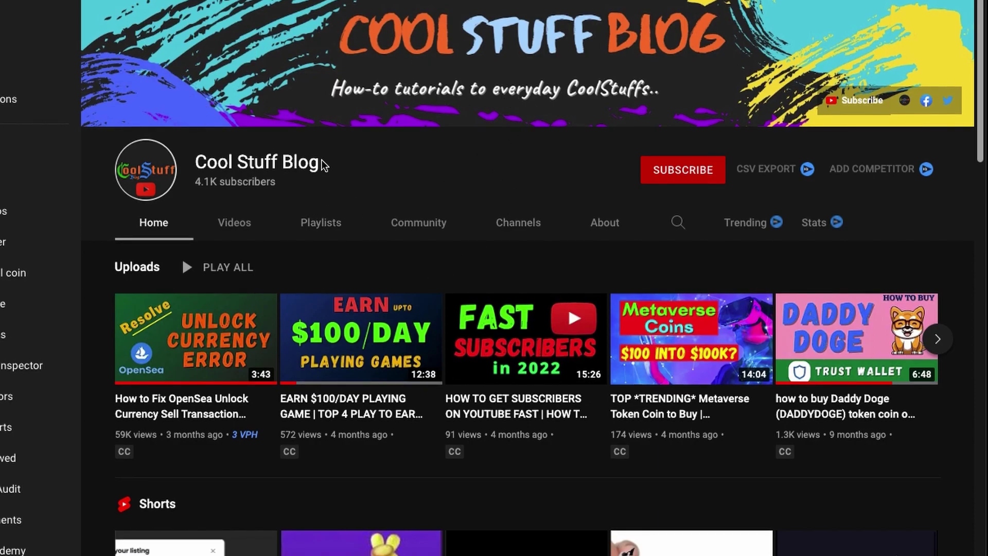
Subscribe to Cool Stuff Blog and bring up its bell notification choices
{"action": "left_click_drag", "start_coordinate": [323, 165], "coordinate": [196, 164]}
{"action": "left_click", "coordinate": [583, 154]}
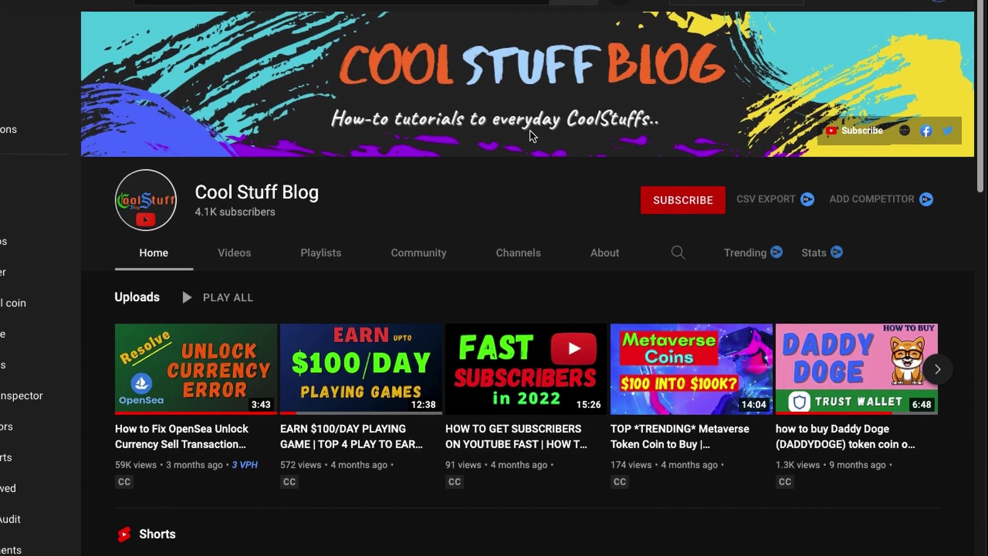
{"action": "triple_click", "coordinate": [323, 194]}
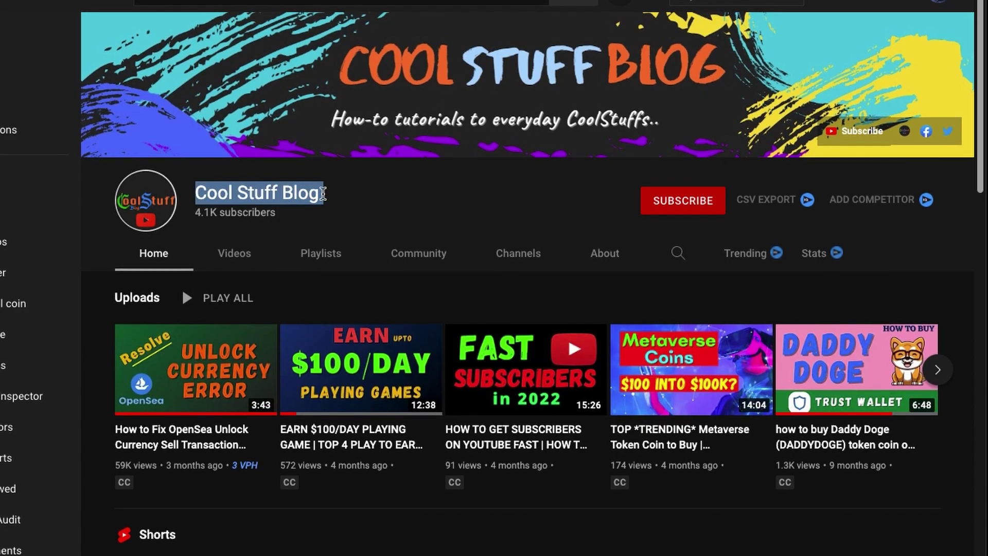
{"action": "left_click", "coordinate": [417, 198]}
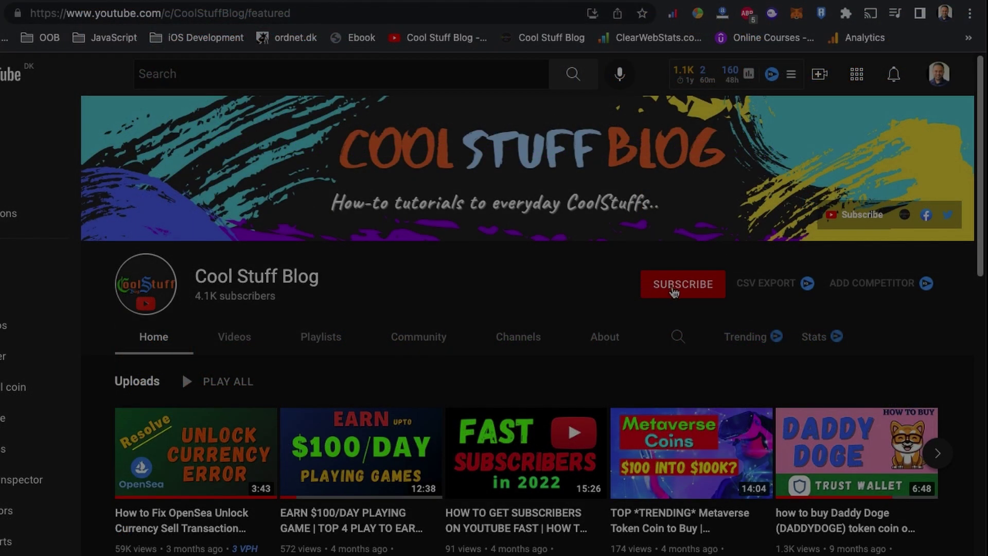
{"action": "left_click", "coordinate": [674, 290]}
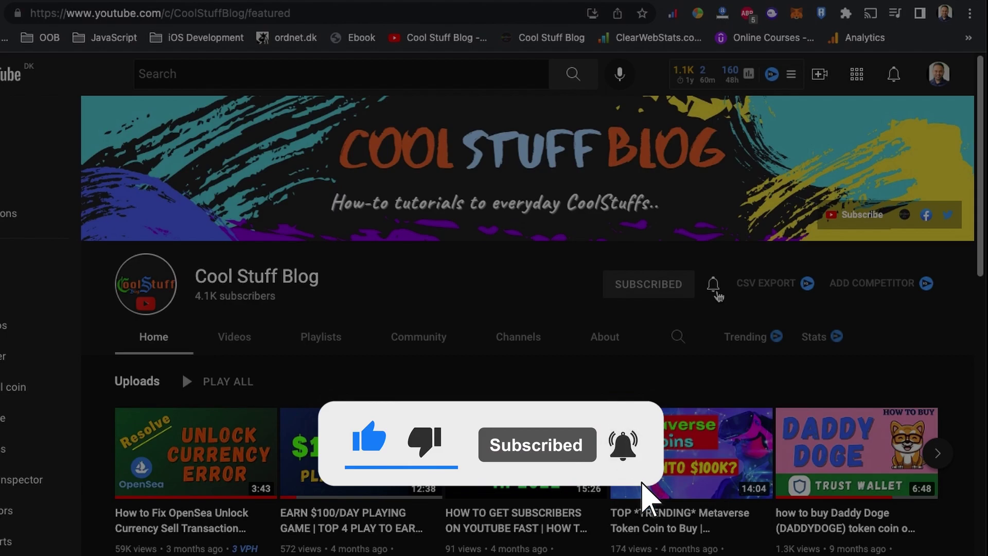
{"action": "left_click", "coordinate": [713, 285]}
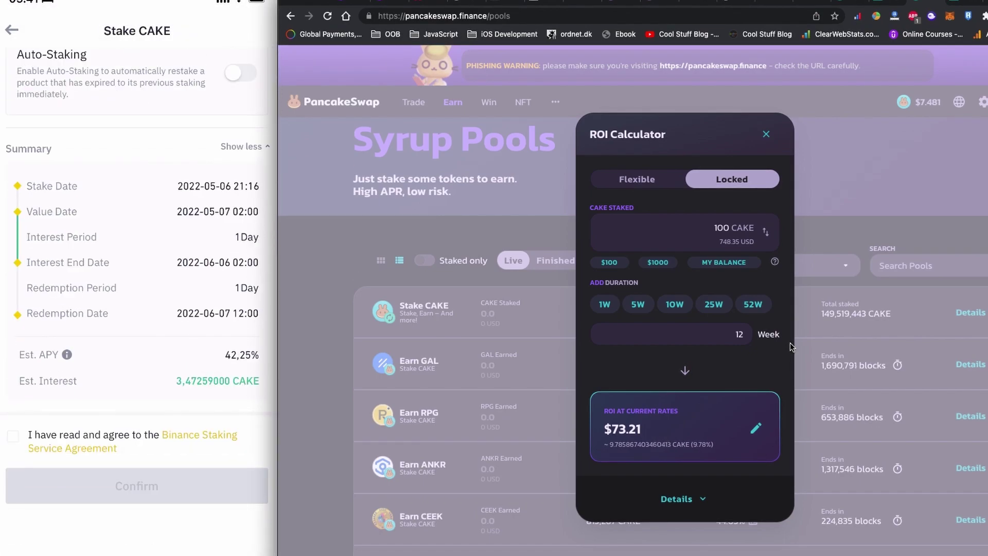
Change the ROI calculator's locked duration from 12 to 4 weeks
{"action": "double_click", "coordinate": [621, 334]}
{"action": "type", "text": "4"}
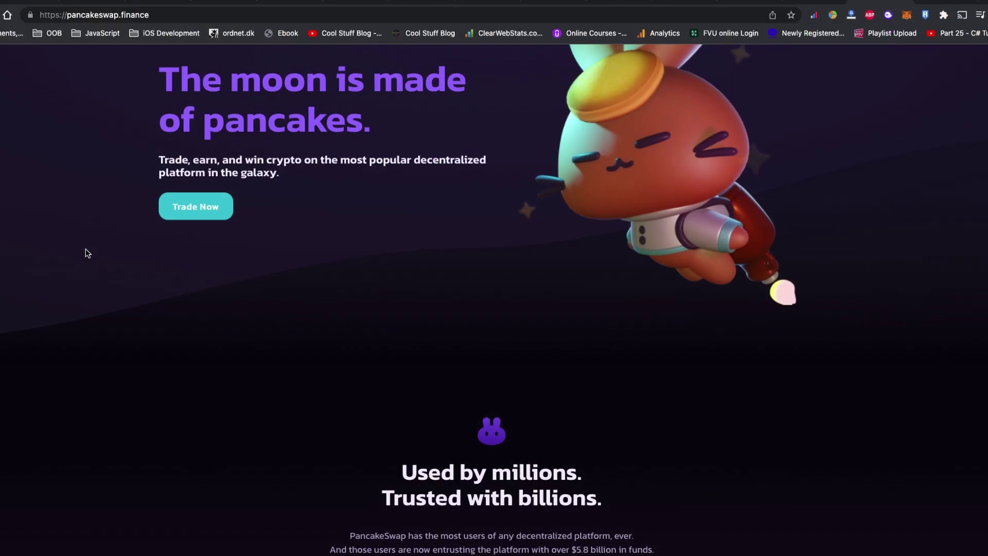
Scroll the PancakeSwap home page, then choose Syrup Pools from the Earn dropdown
{"action": "scroll", "coordinate": [87, 250], "scroll_direction": "down", "scroll_amount": 8}
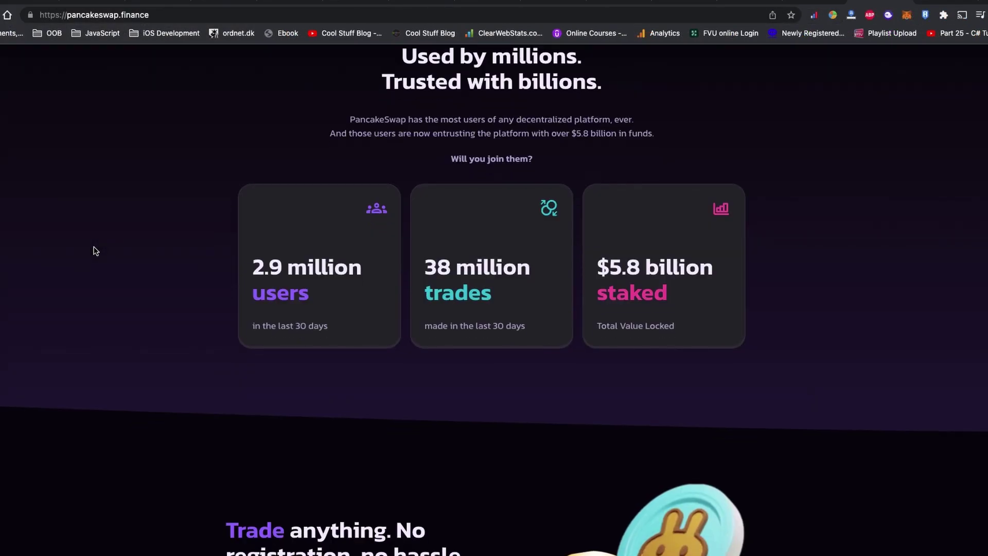
{"action": "scroll", "coordinate": [95, 249], "scroll_direction": "down", "scroll_amount": 7}
{"action": "scroll", "coordinate": [135, 258], "scroll_direction": "down", "scroll_amount": 6}
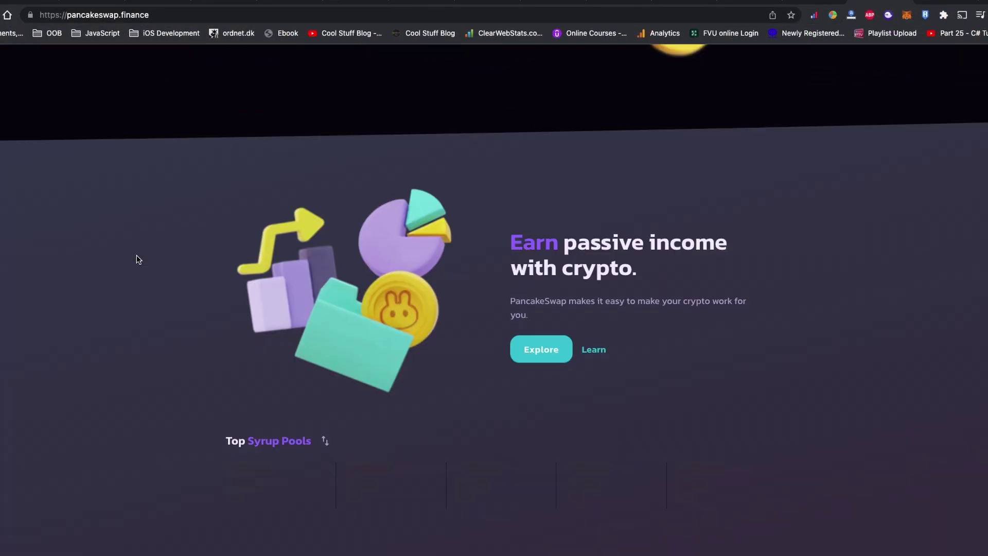
{"action": "scroll", "coordinate": [137, 255], "scroll_direction": "down", "scroll_amount": 1}
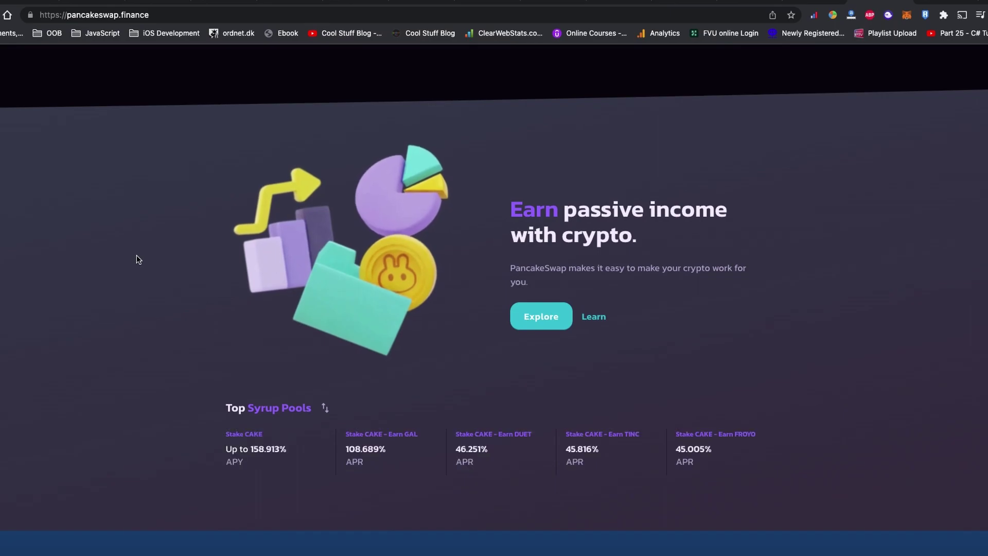
{"action": "scroll", "coordinate": [137, 255], "scroll_direction": "up", "scroll_amount": 15}
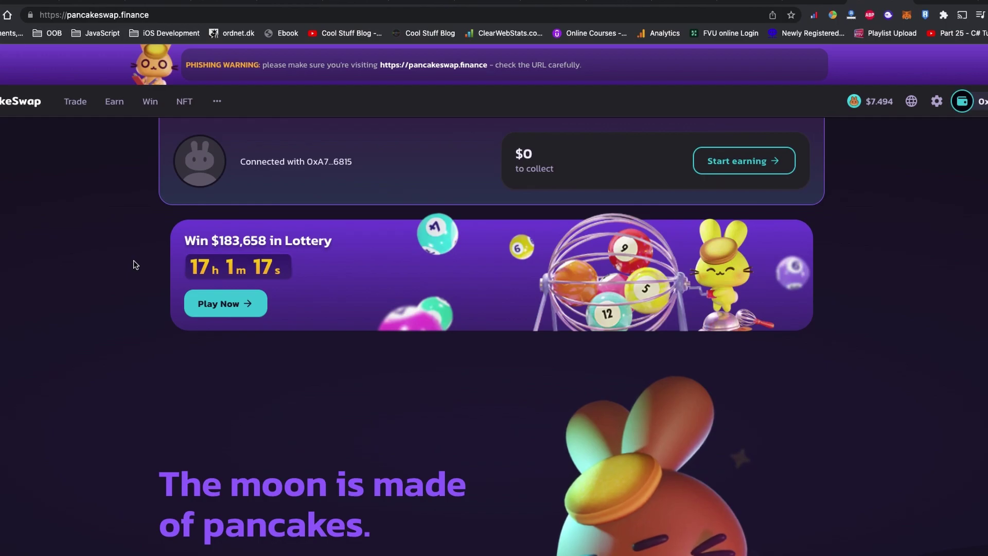
{"action": "mouse_move", "coordinate": [119, 110]}
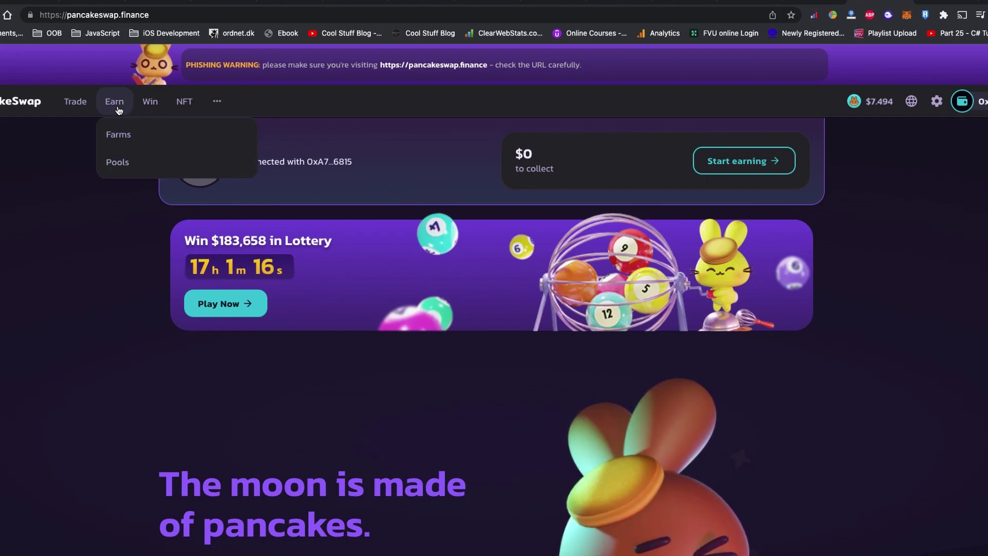
{"action": "left_click", "coordinate": [124, 171]}
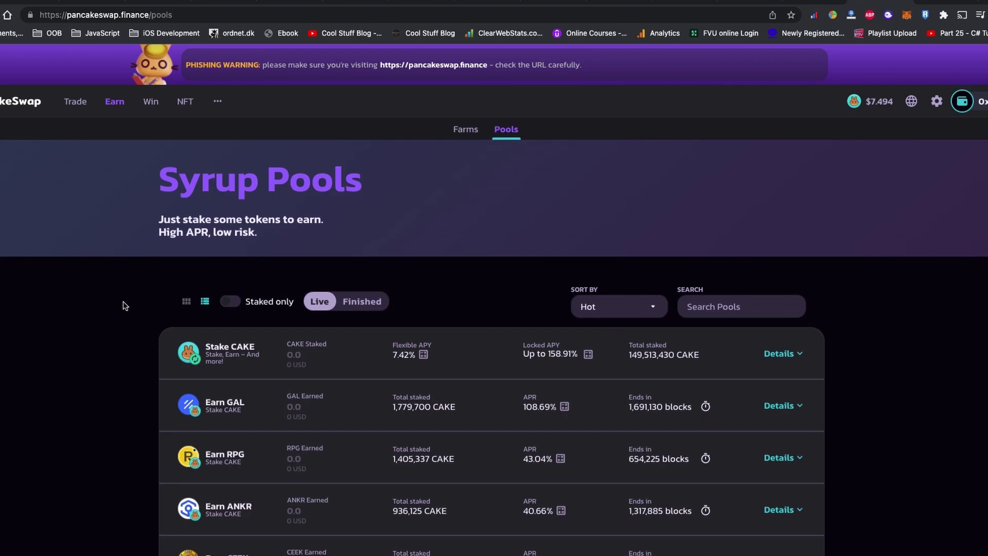
Switch to Finished pools and go to the v1 CAKE pools migration page
{"action": "scroll", "coordinate": [122, 302], "scroll_direction": "down", "scroll_amount": 2}
{"action": "scroll", "coordinate": [123, 306], "scroll_direction": "down", "scroll_amount": 5}
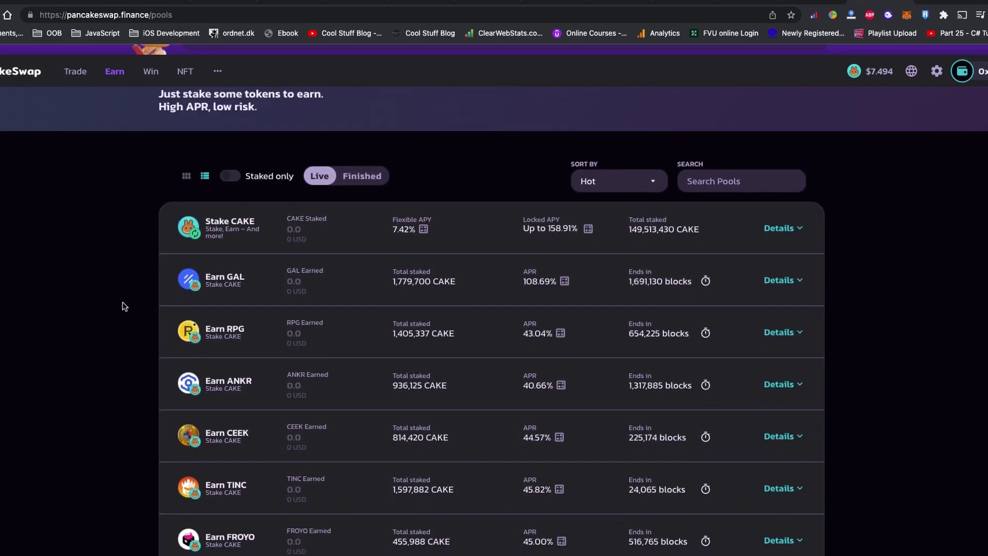
{"action": "scroll", "coordinate": [123, 306], "scroll_direction": "up", "scroll_amount": 6}
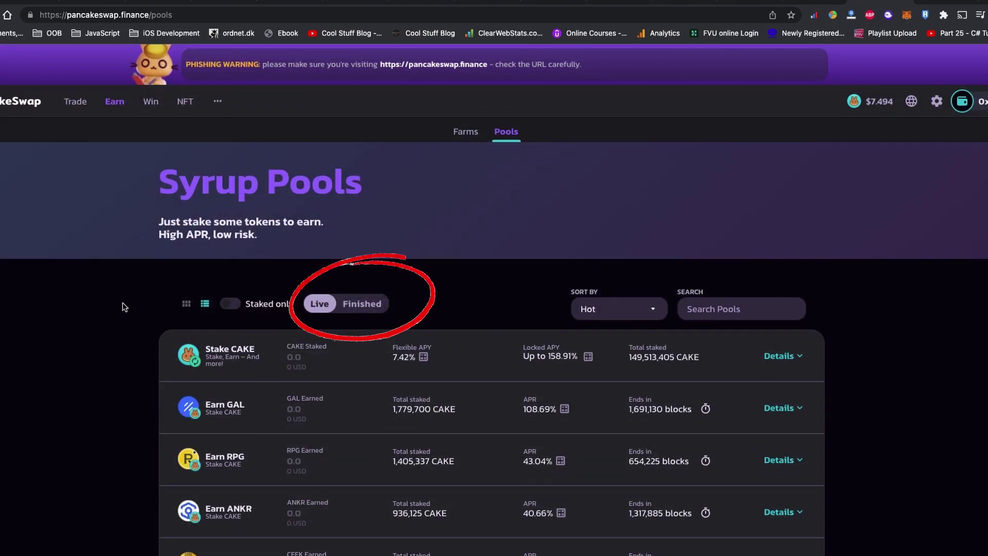
{"action": "left_click", "coordinate": [362, 304]}
{"action": "scroll", "coordinate": [498, 367], "scroll_direction": "down", "scroll_amount": 2}
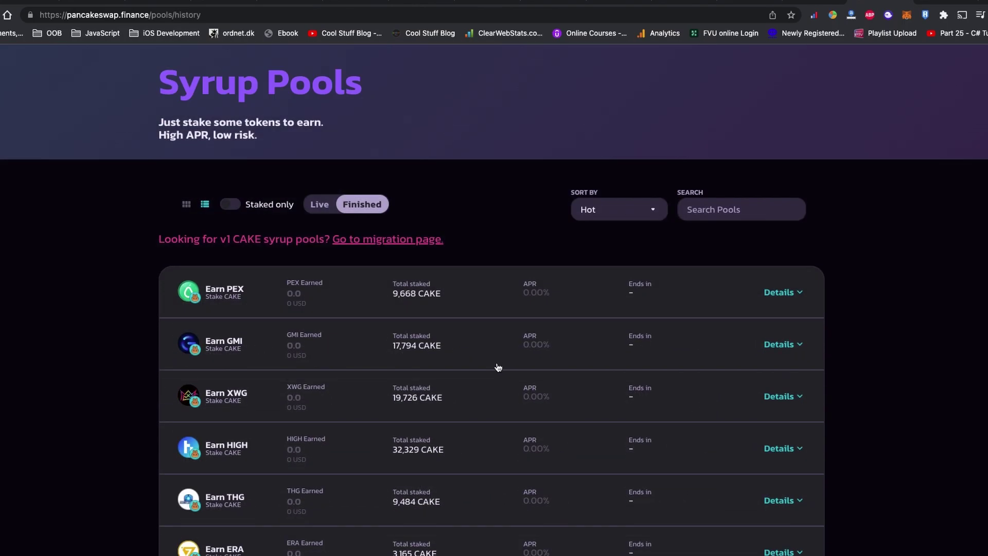
{"action": "left_click_drag", "start_coordinate": [177, 243], "coordinate": [257, 241]}
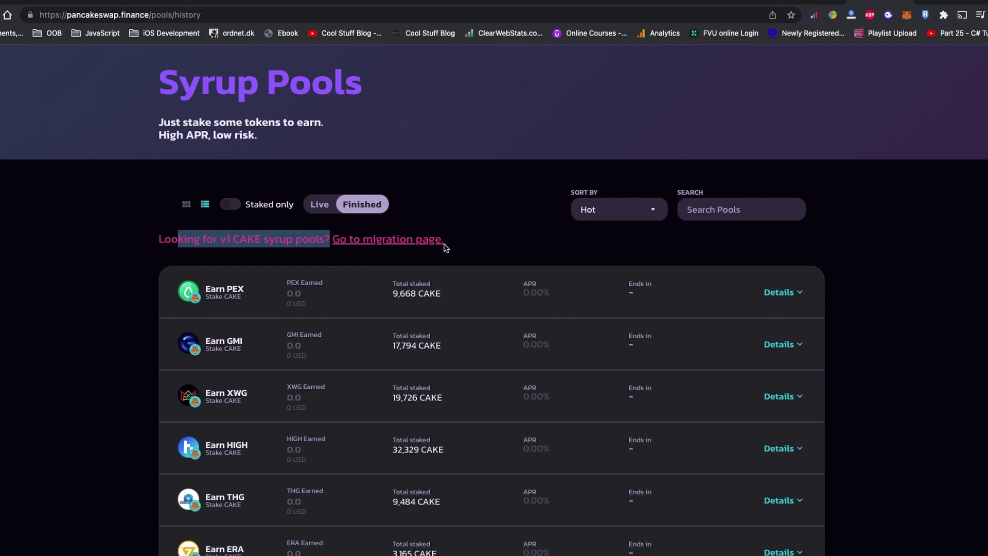
{"action": "left_click", "coordinate": [464, 242]}
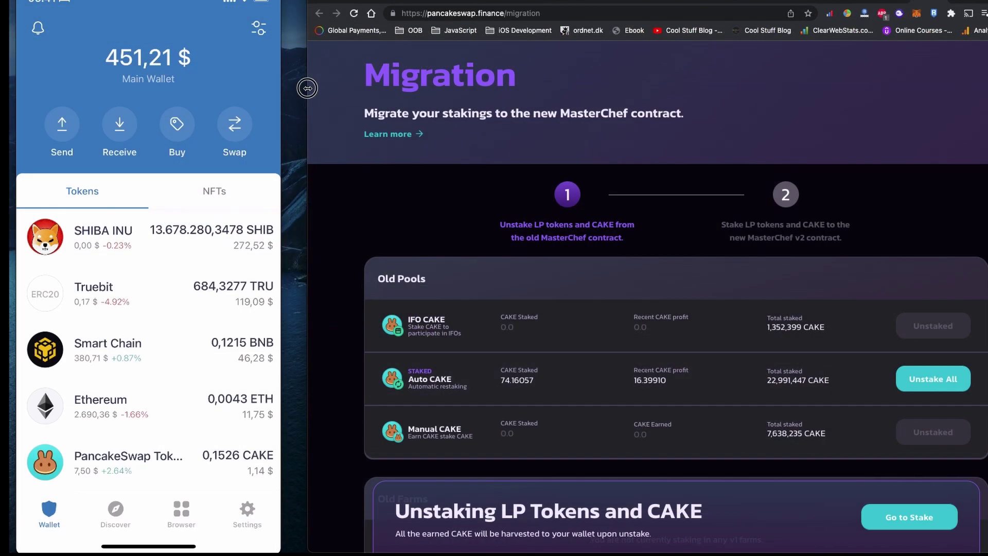
Place the browser beside the phone-mirroring window and scroll to the Old Pools list
{"action": "left_click_drag", "start_coordinate": [307, 88], "coordinate": [250, 81]}
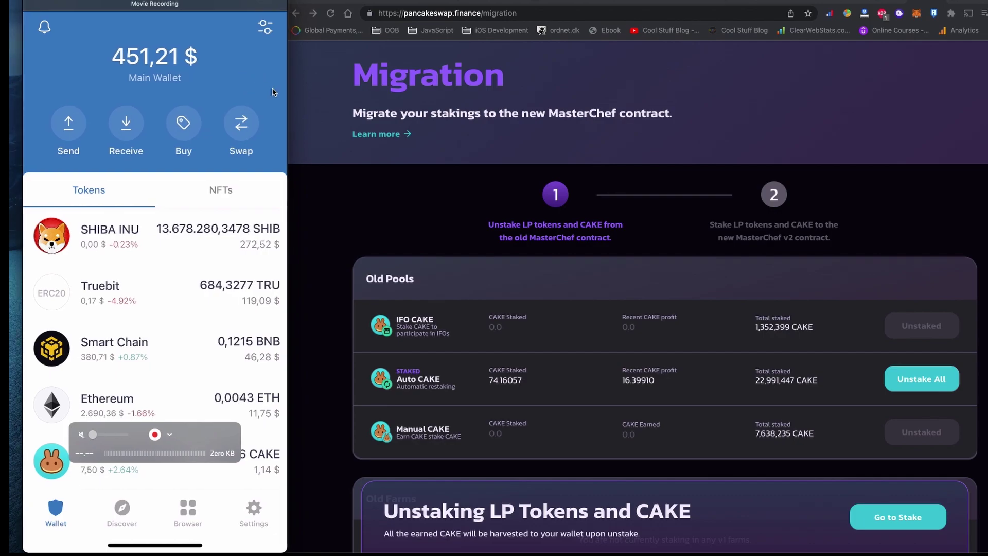
{"action": "left_click", "coordinate": [369, 128]}
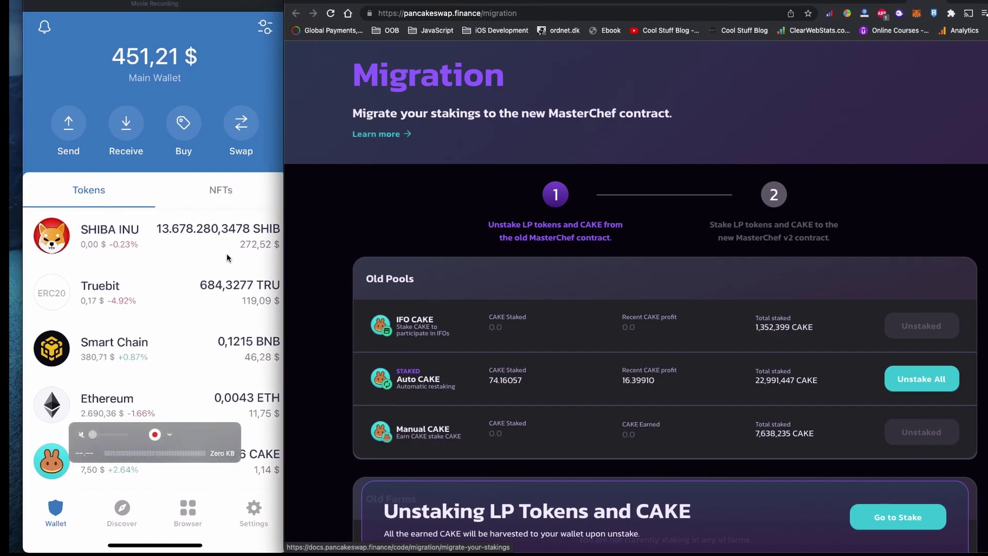
{"action": "left_click_drag", "start_coordinate": [226, 253], "coordinate": [223, 253]}
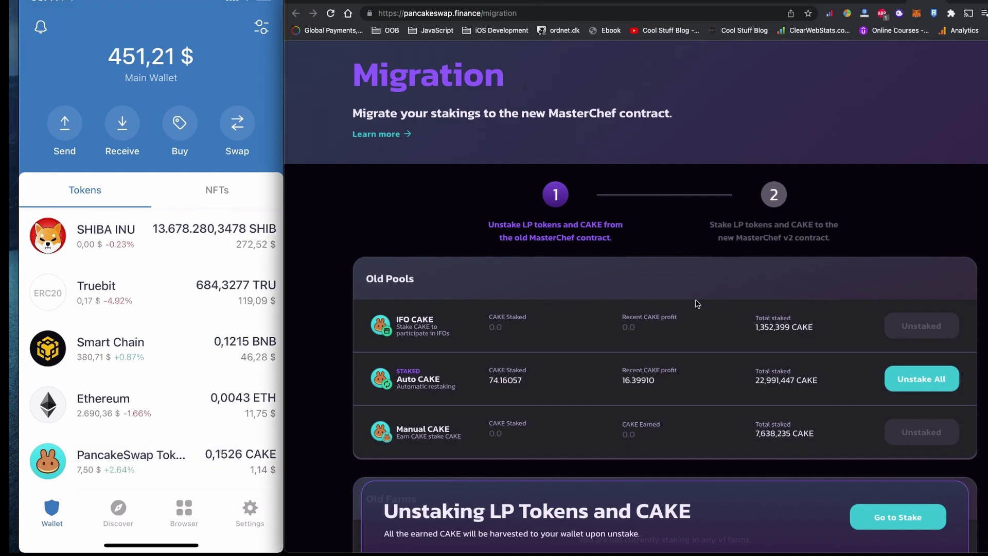
{"action": "scroll", "coordinate": [750, 333], "scroll_direction": "down", "scroll_amount": 1}
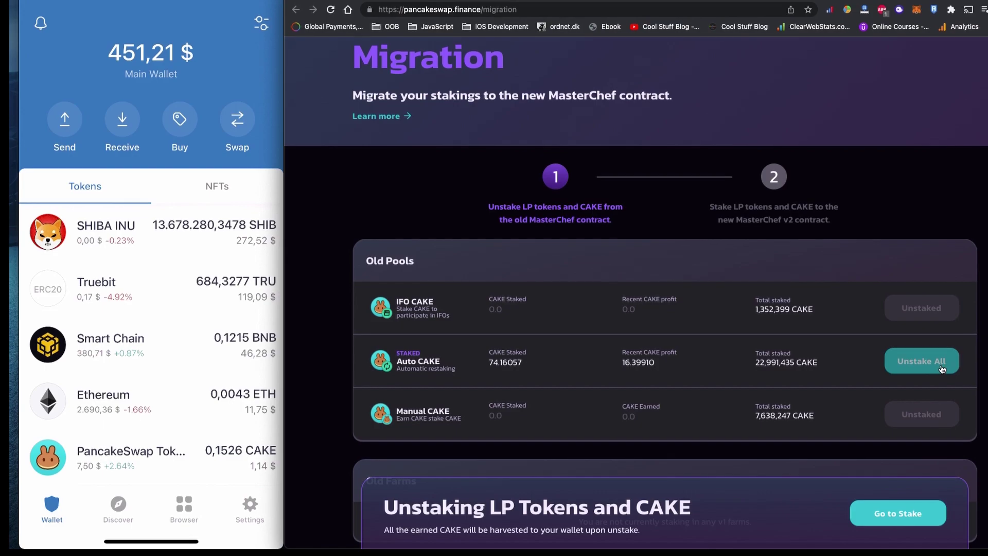
Unstake all Auto CAKE and confirm the Smart Contract Call in the wallet
{"action": "left_click", "coordinate": [922, 364]}
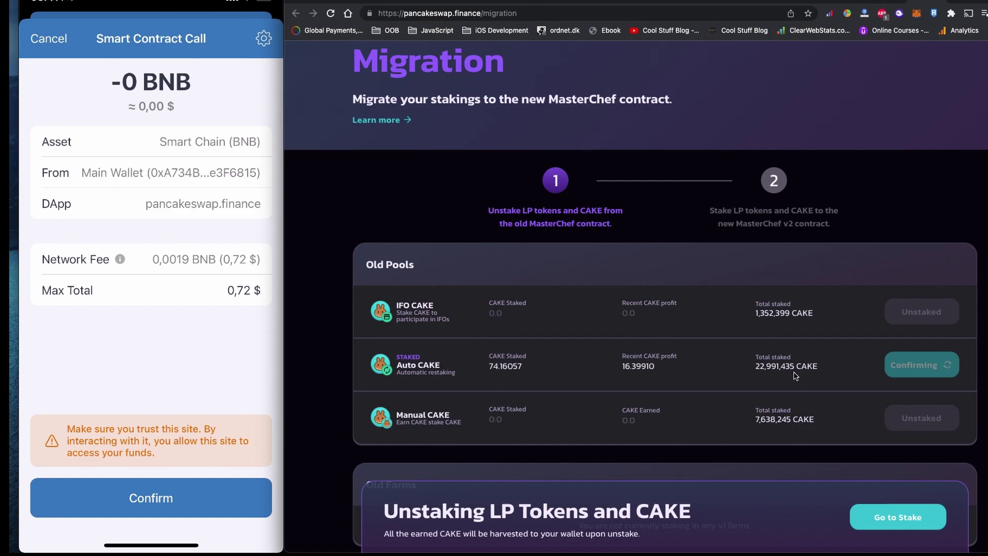
{"action": "left_click", "coordinate": [151, 498]}
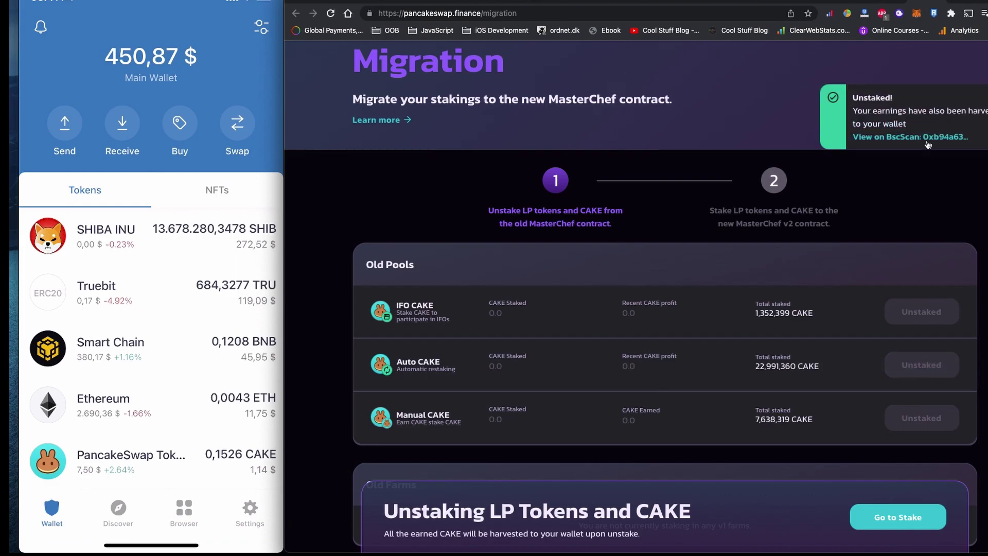
{"action": "left_click_drag", "start_coordinate": [853, 98], "coordinate": [909, 126]}
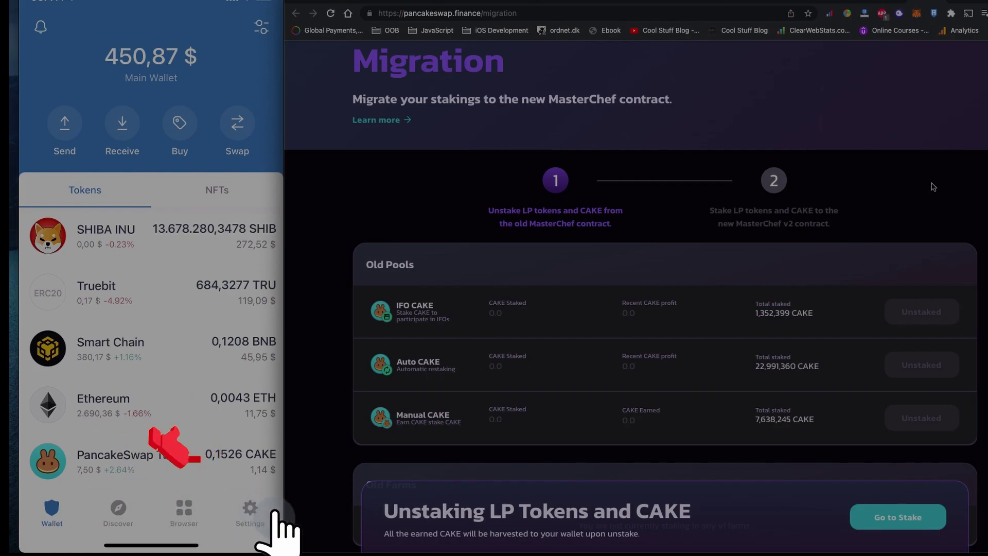
{"action": "scroll", "coordinate": [757, 328], "scroll_direction": "down", "scroll_amount": 3}
{"action": "scroll", "coordinate": [757, 329], "scroll_direction": "down", "scroll_amount": 3}
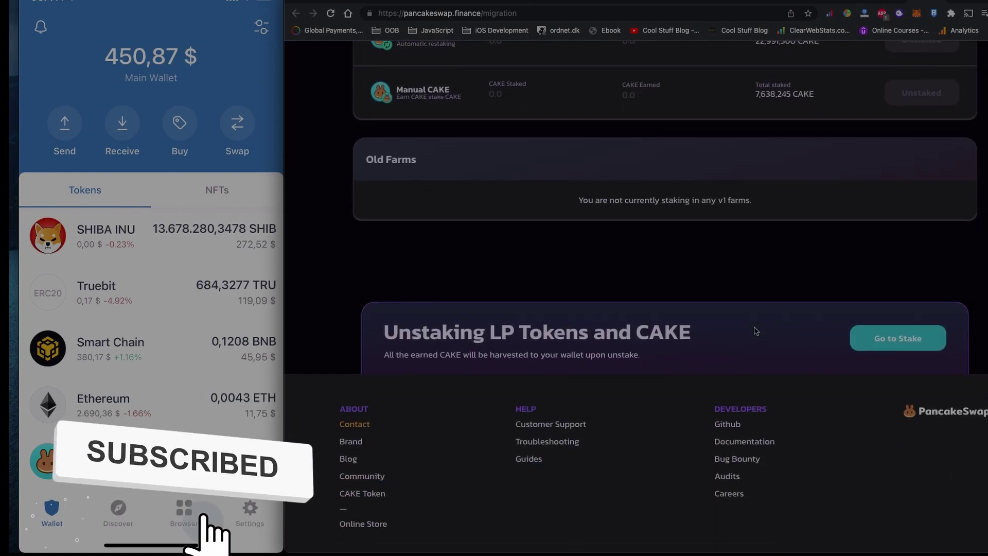
{"action": "scroll", "coordinate": [757, 331], "scroll_direction": "up", "scroll_amount": 8}
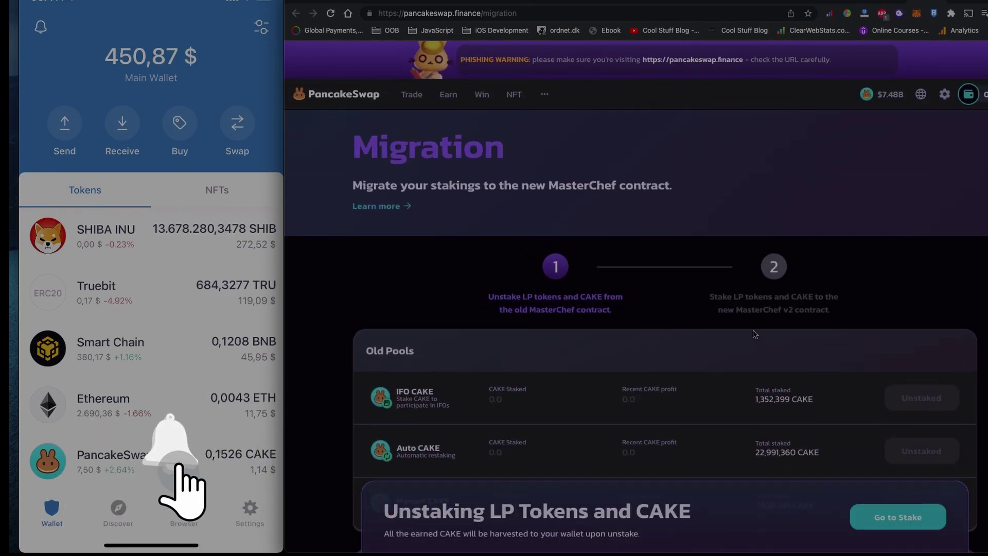